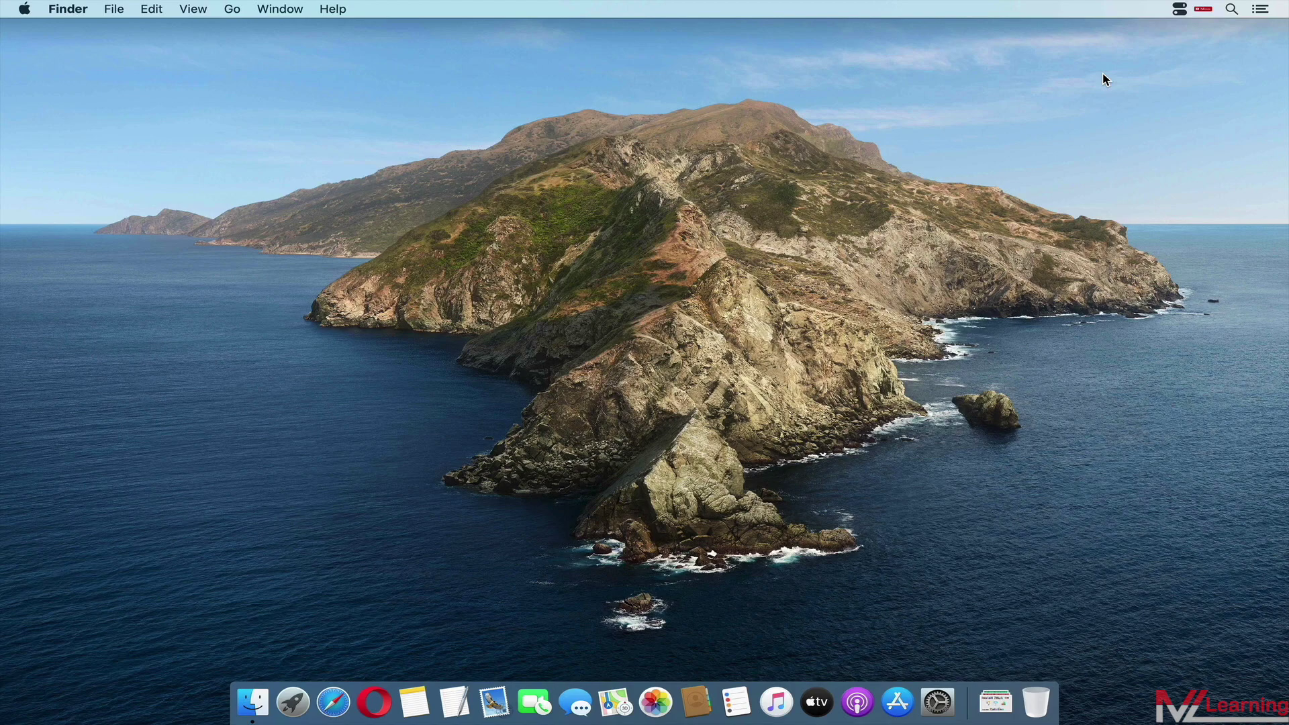
Turn off Hide Desktop Icons to show the desktop files, and turn it back on.
click(1180, 10)
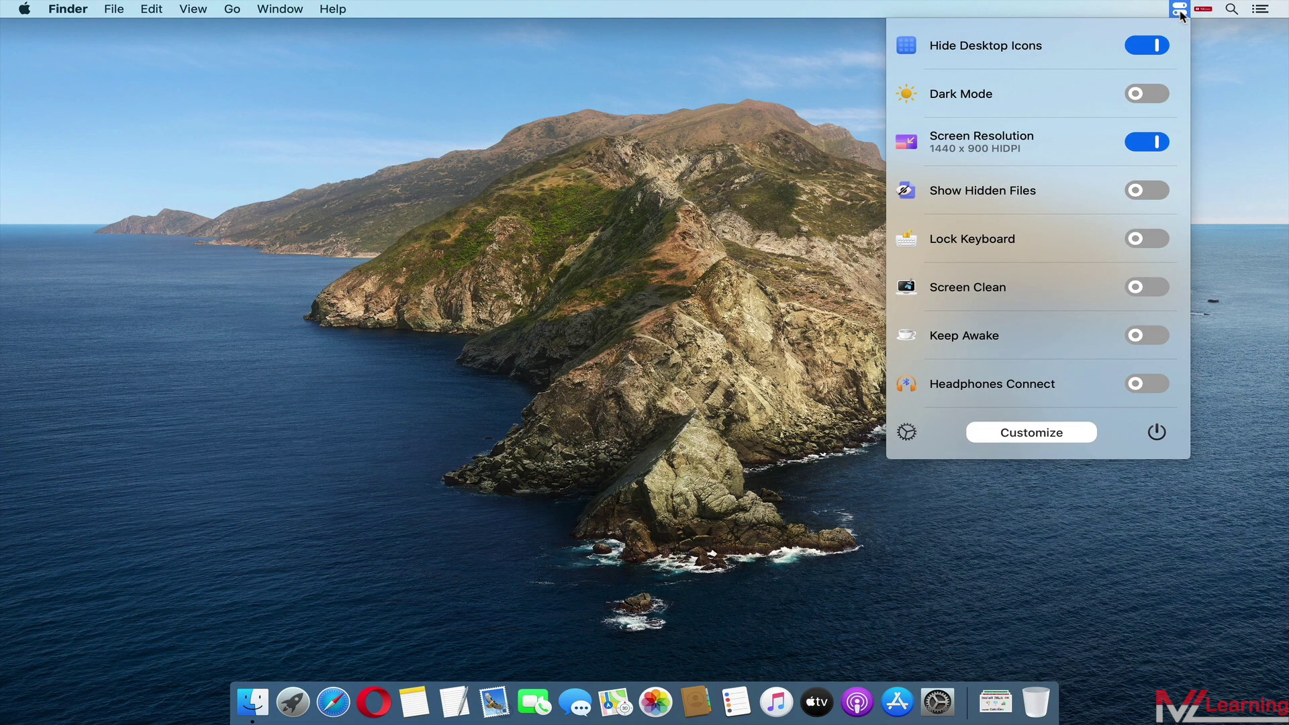
click(1144, 48)
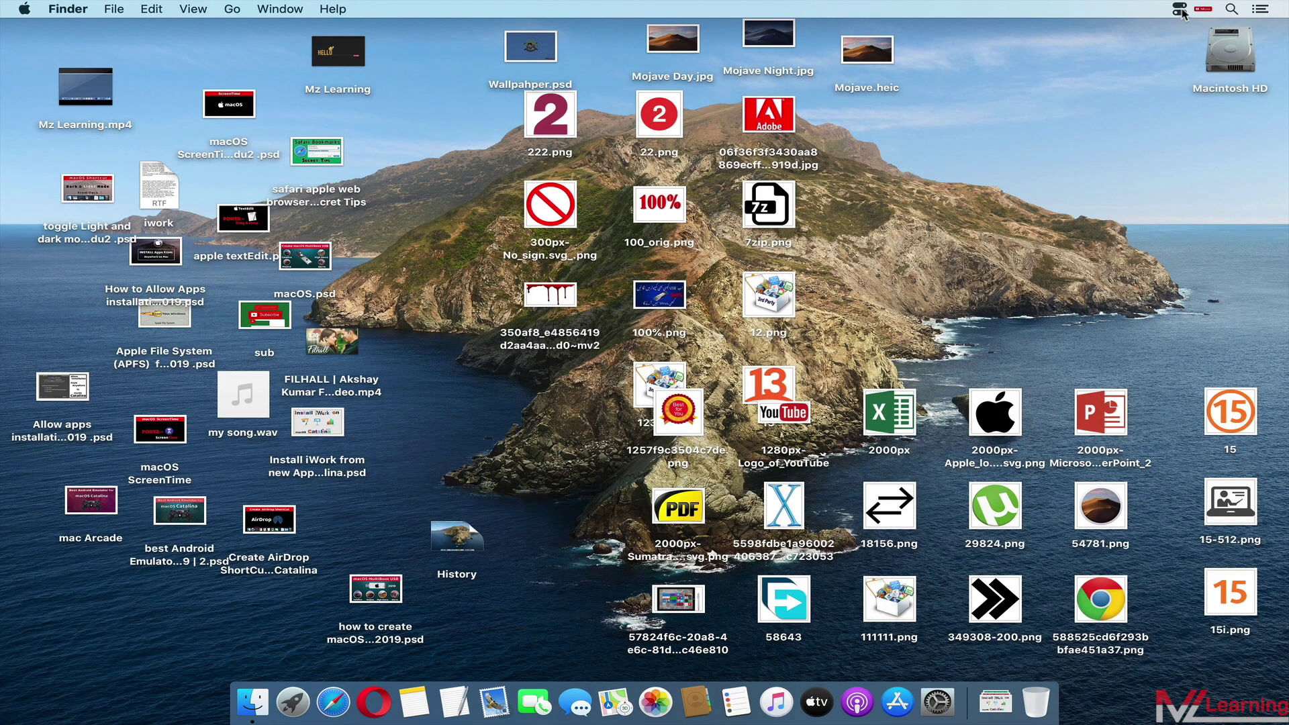
click(1181, 9)
click(1144, 48)
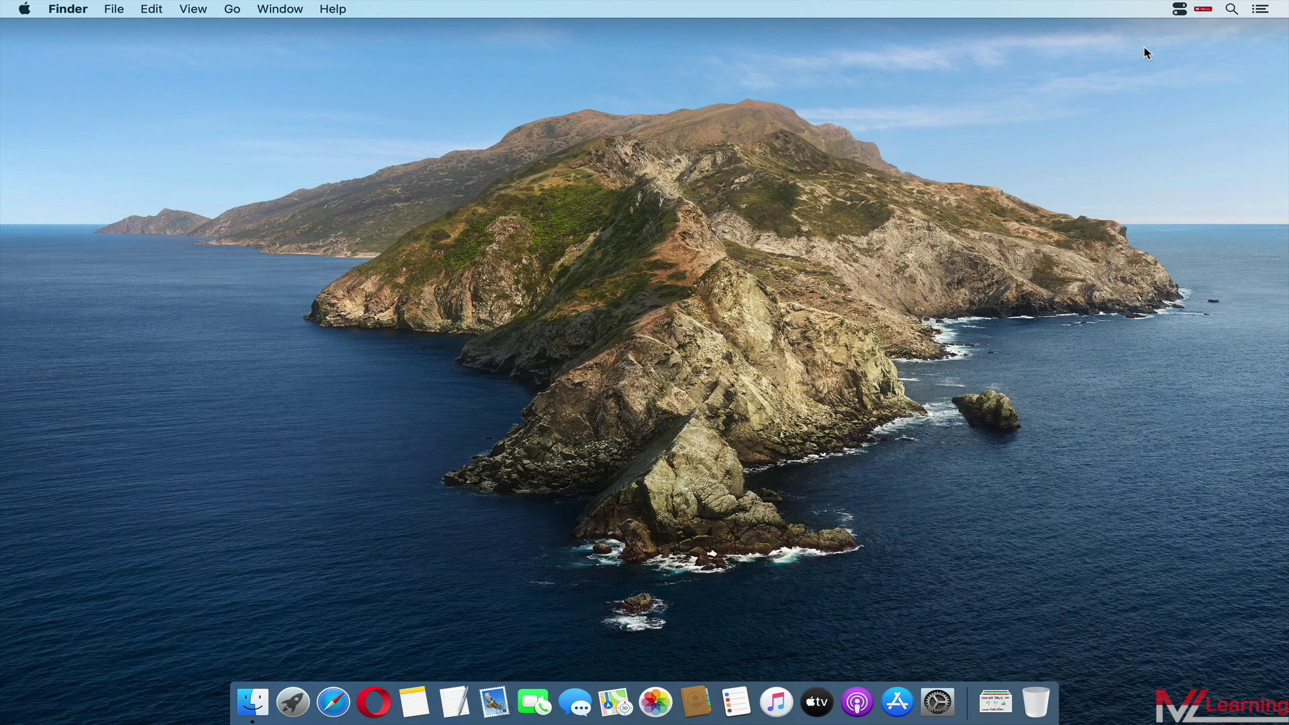
Switch Dark Mode on and back off, and view its automatic scheduling options.
click(1180, 10)
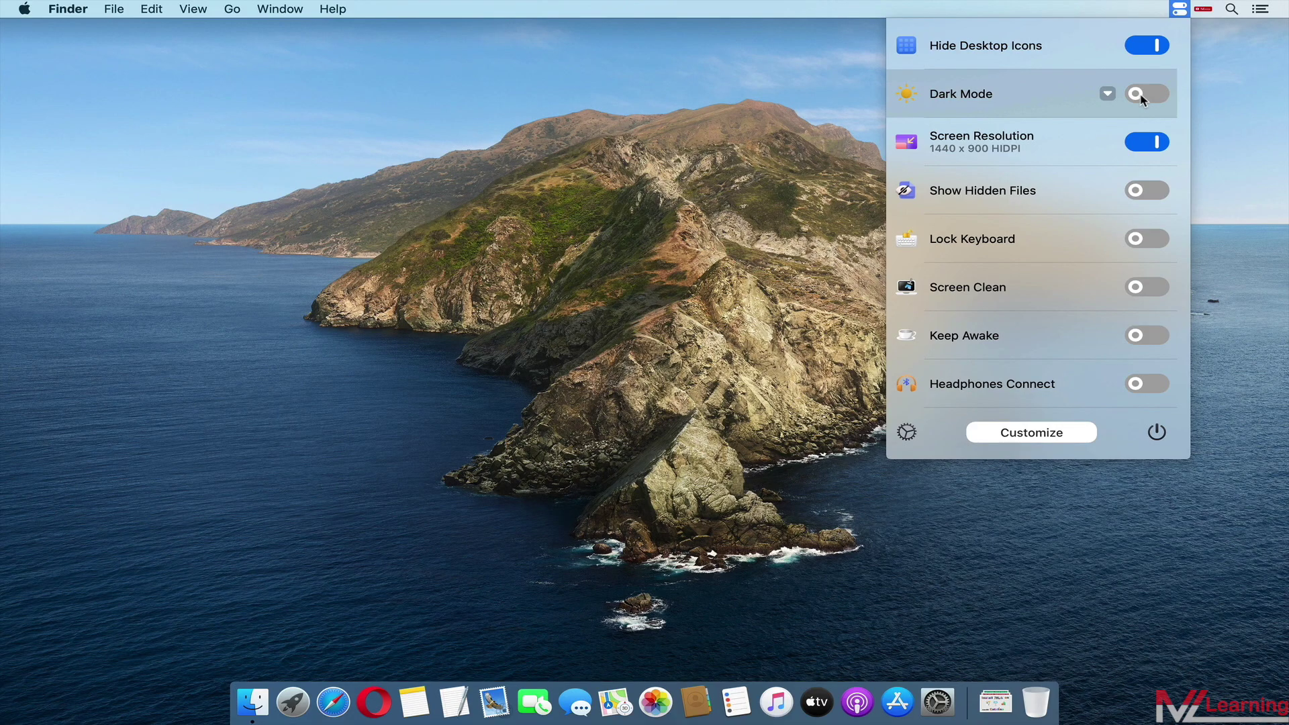
click(1141, 97)
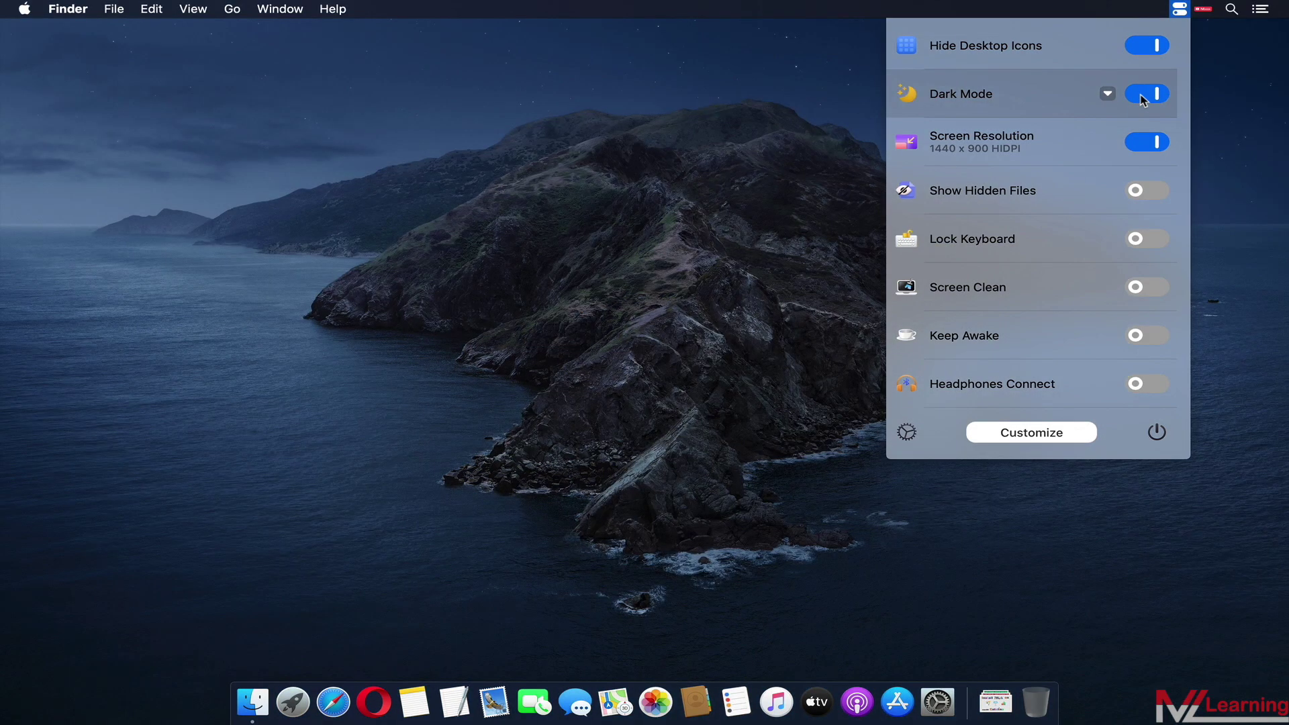
click(1143, 98)
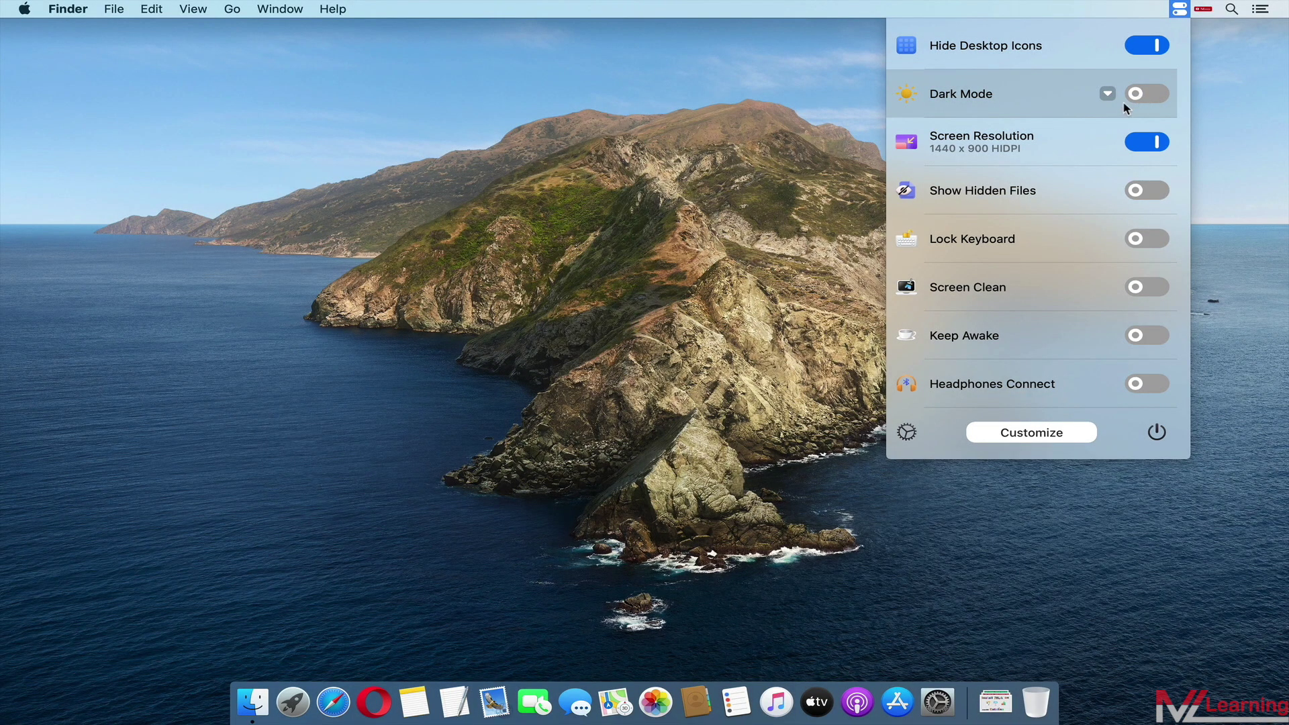
click(1108, 96)
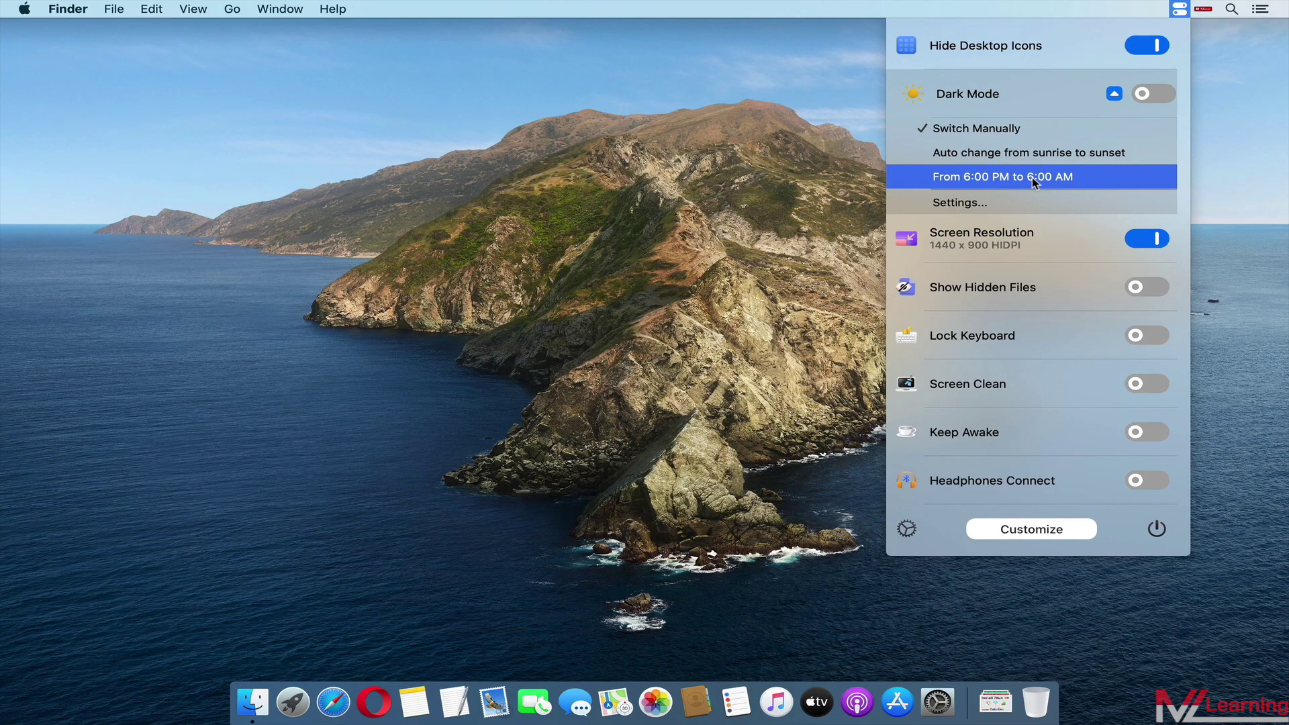
click(1110, 96)
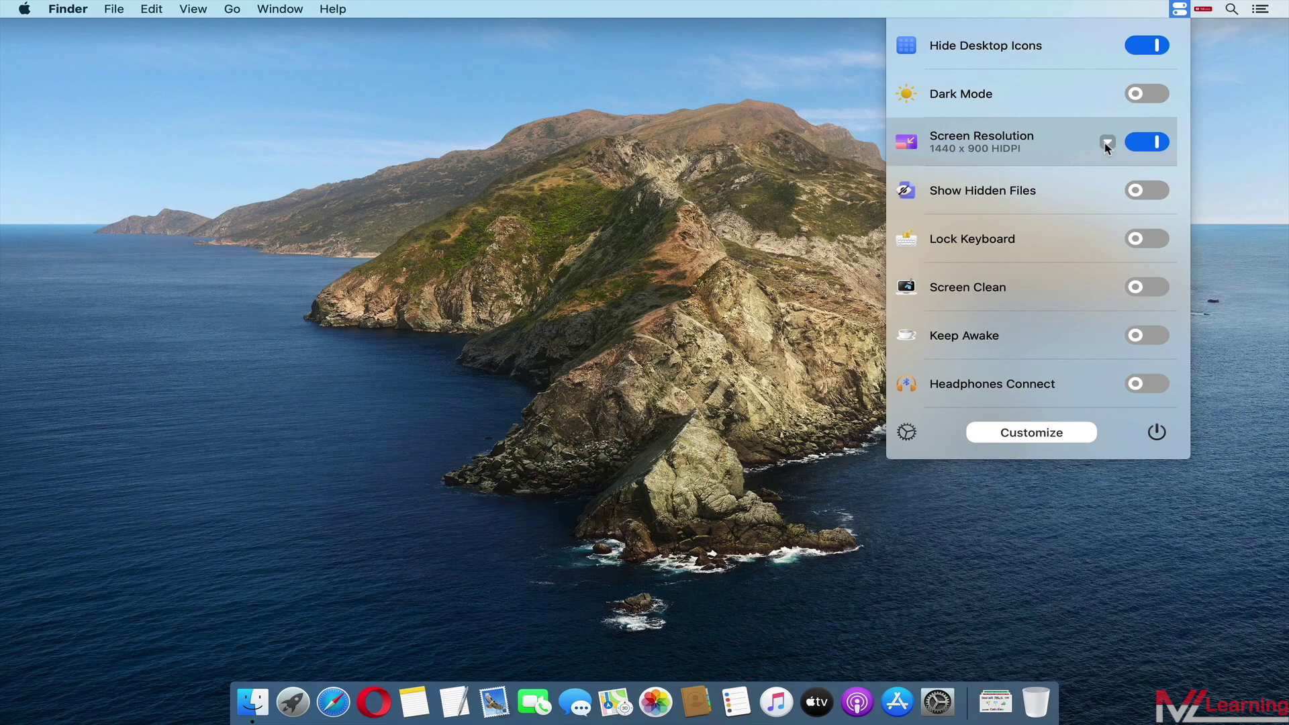
Examine the available screen resolutions and the display resolution choices in the Screen Resolution settings.
click(1107, 143)
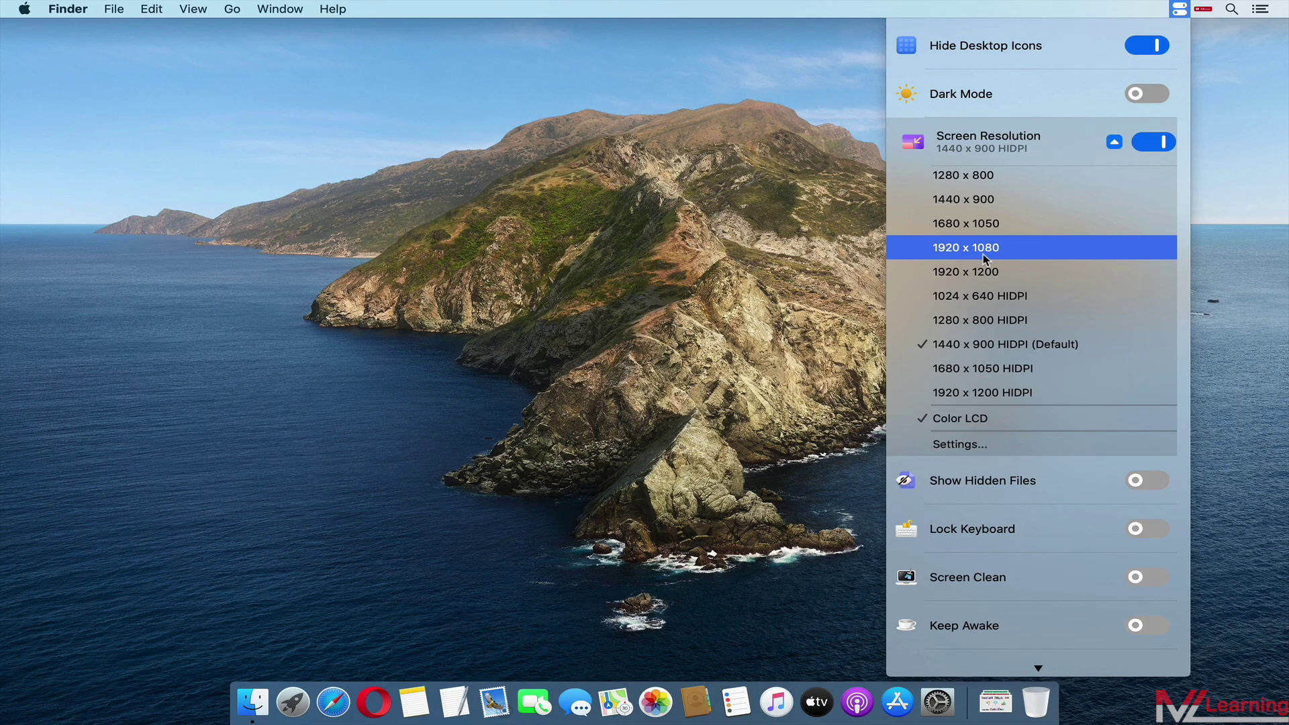
click(988, 445)
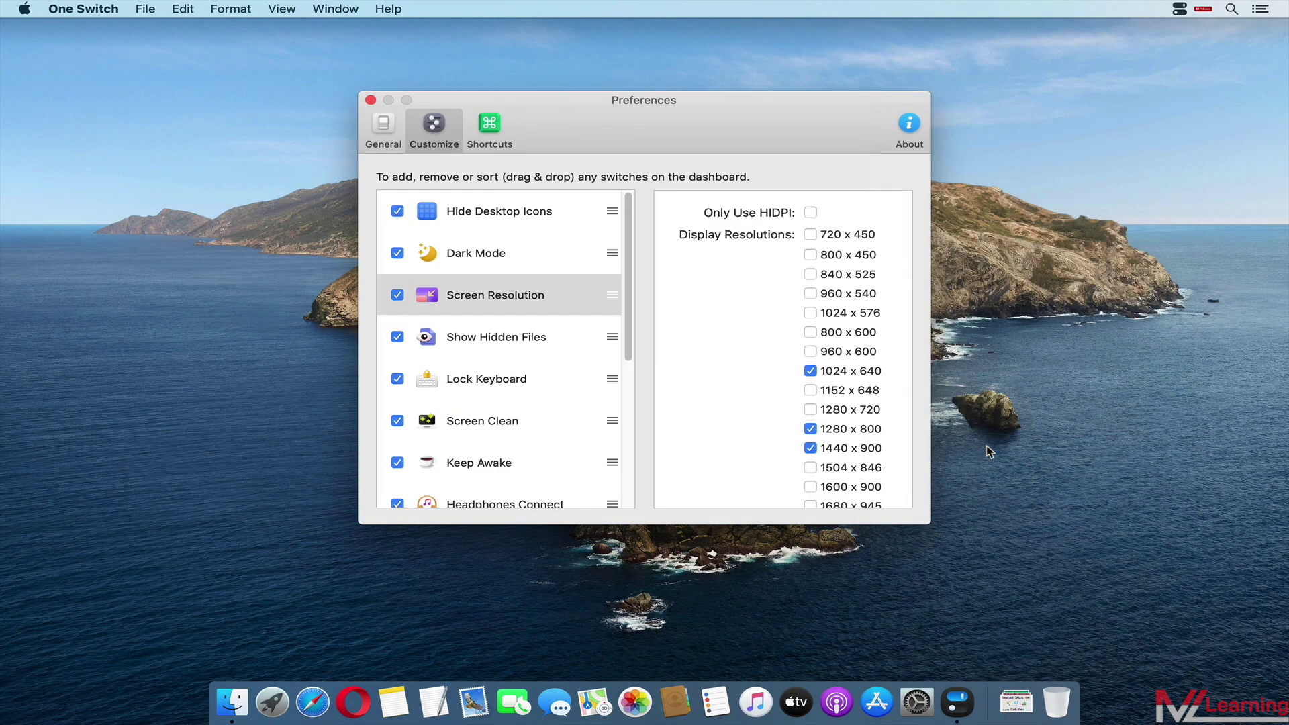
scroll(761, 401, down, 5)
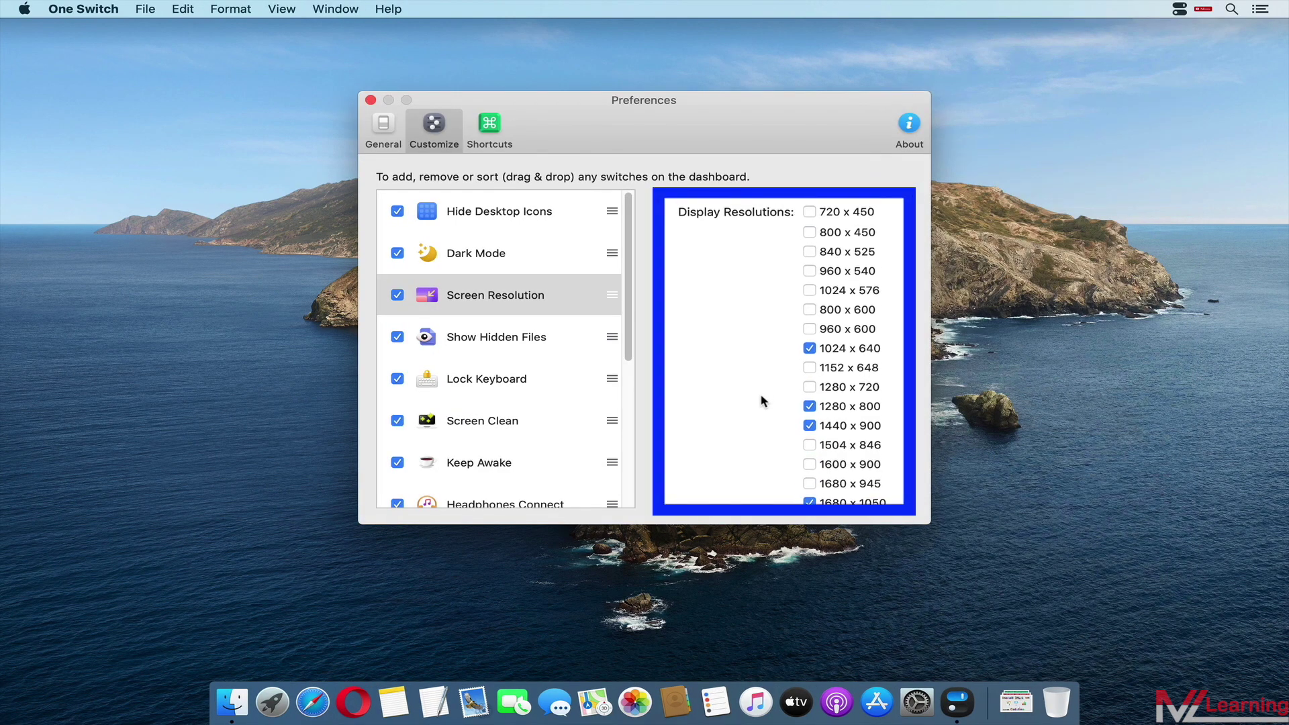
scroll(761, 401, down, 4)
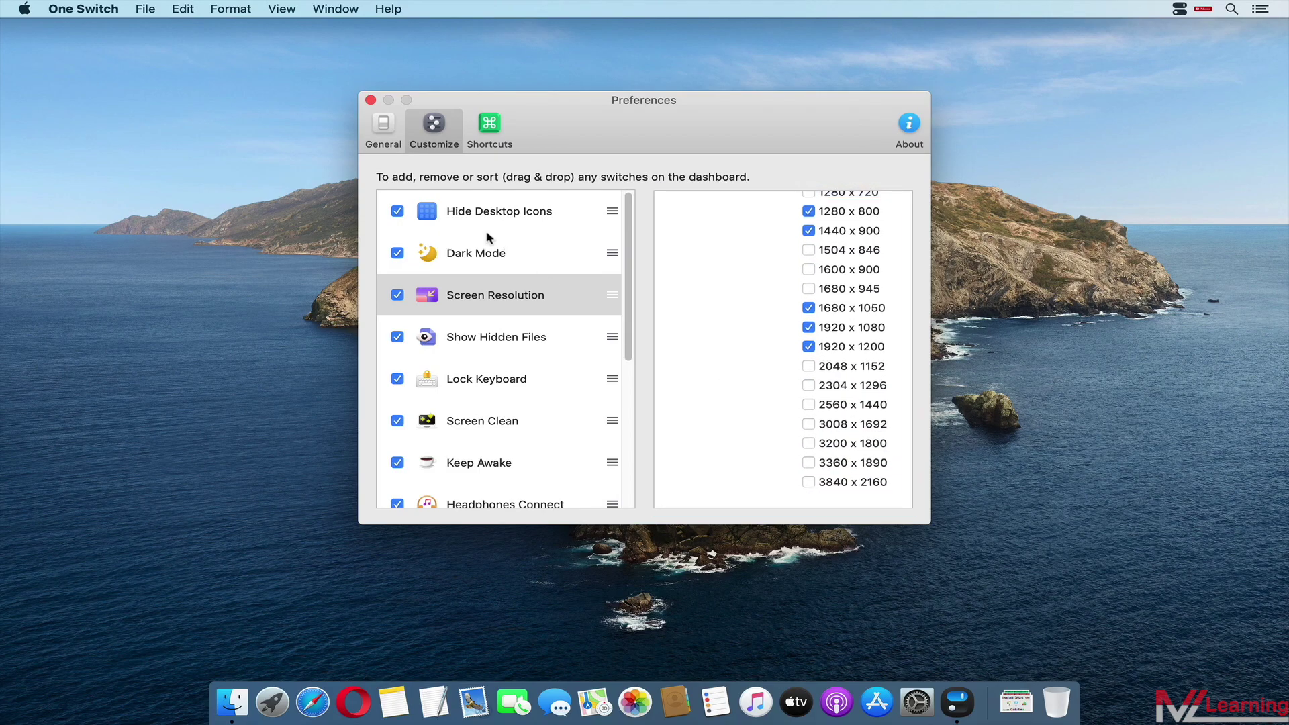
click(370, 101)
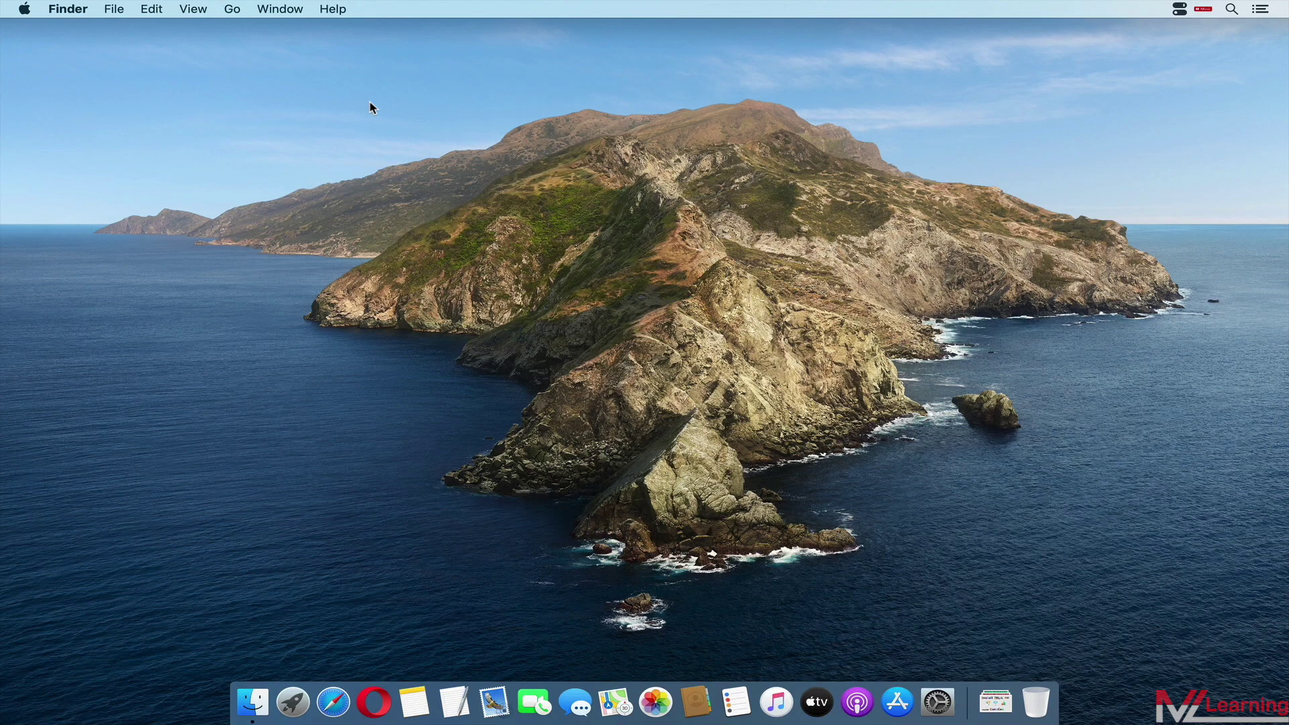
Turn Show Hidden Files on and back off, and close the home folder window.
click(1179, 9)
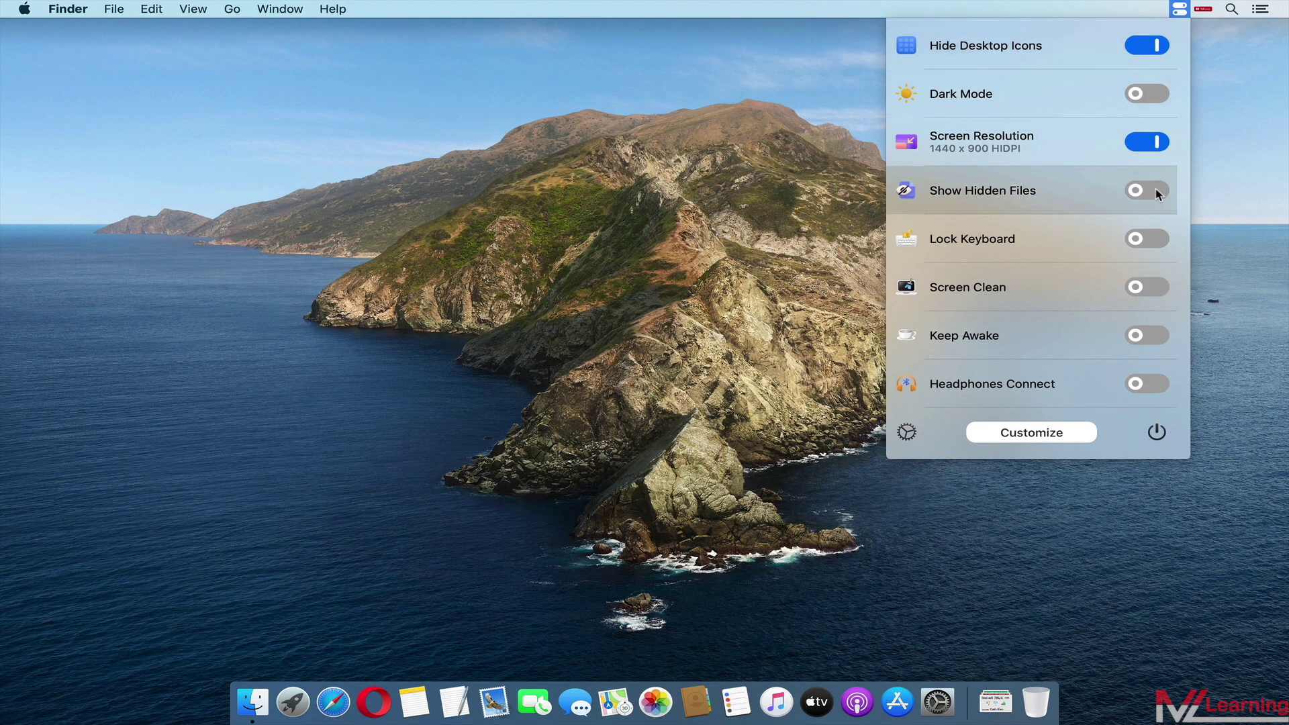
click(1150, 191)
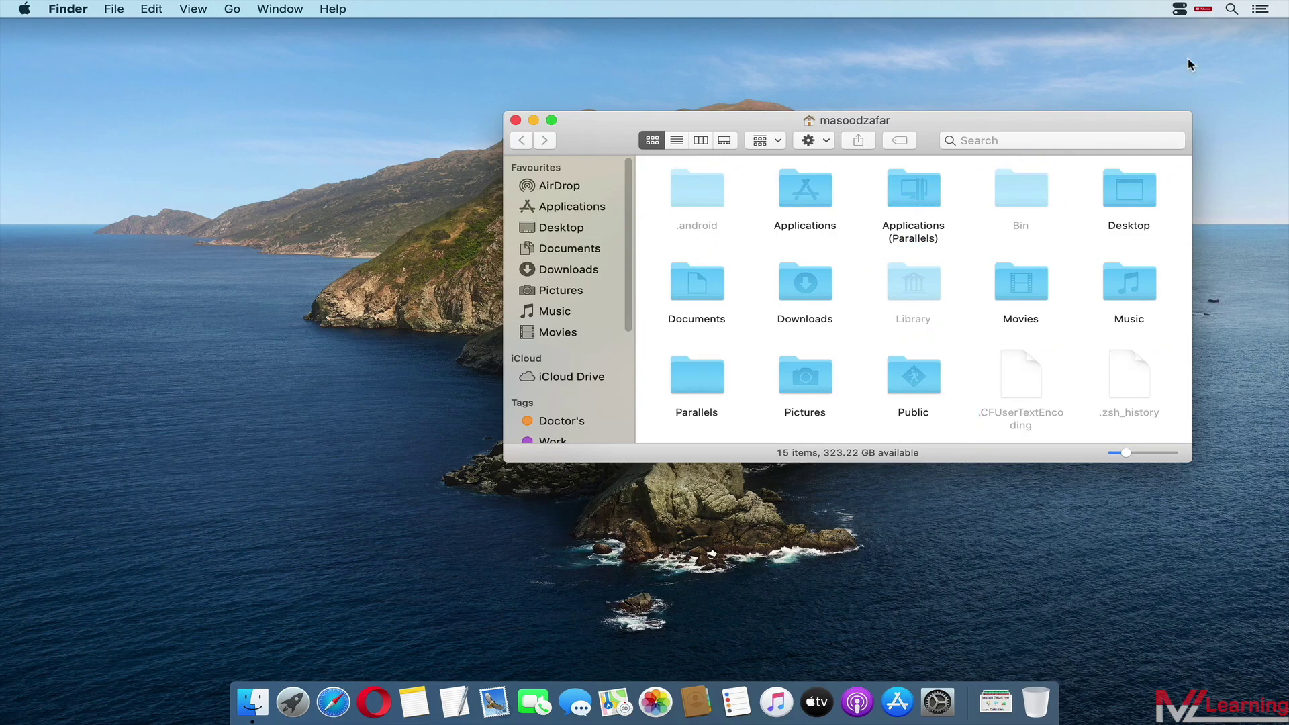
click(1180, 10)
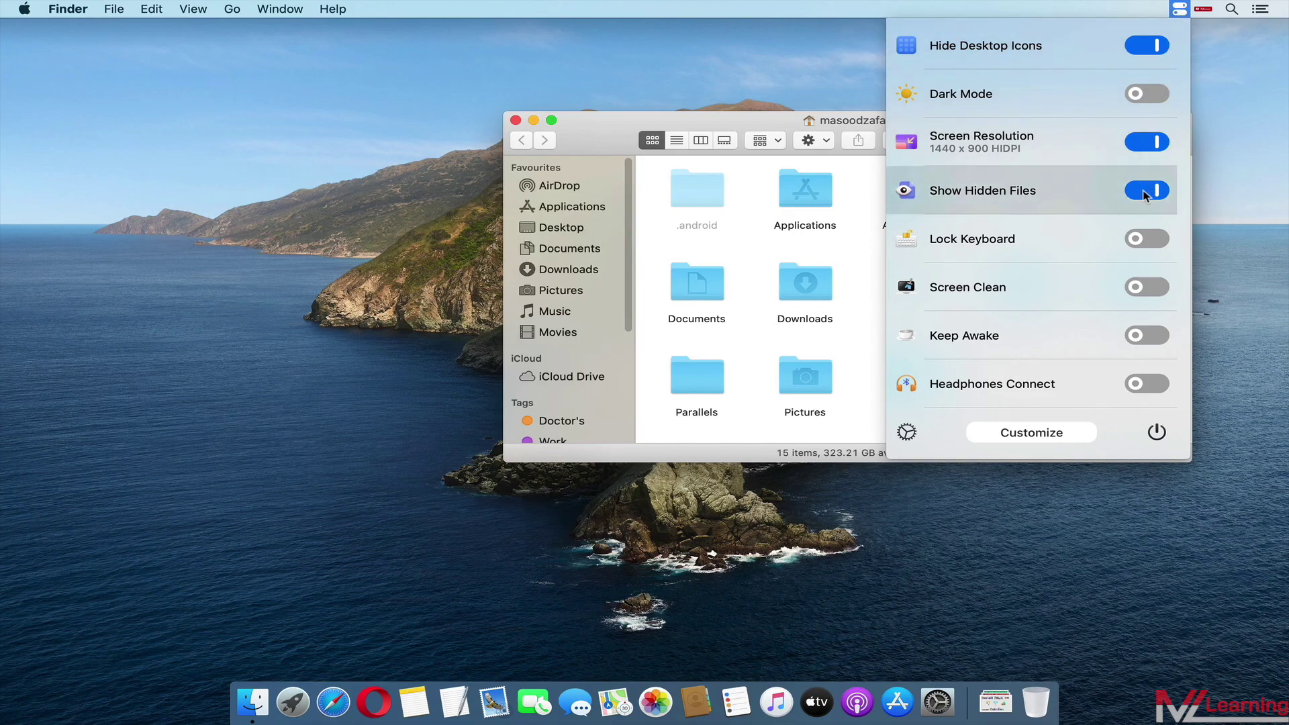
click(1147, 191)
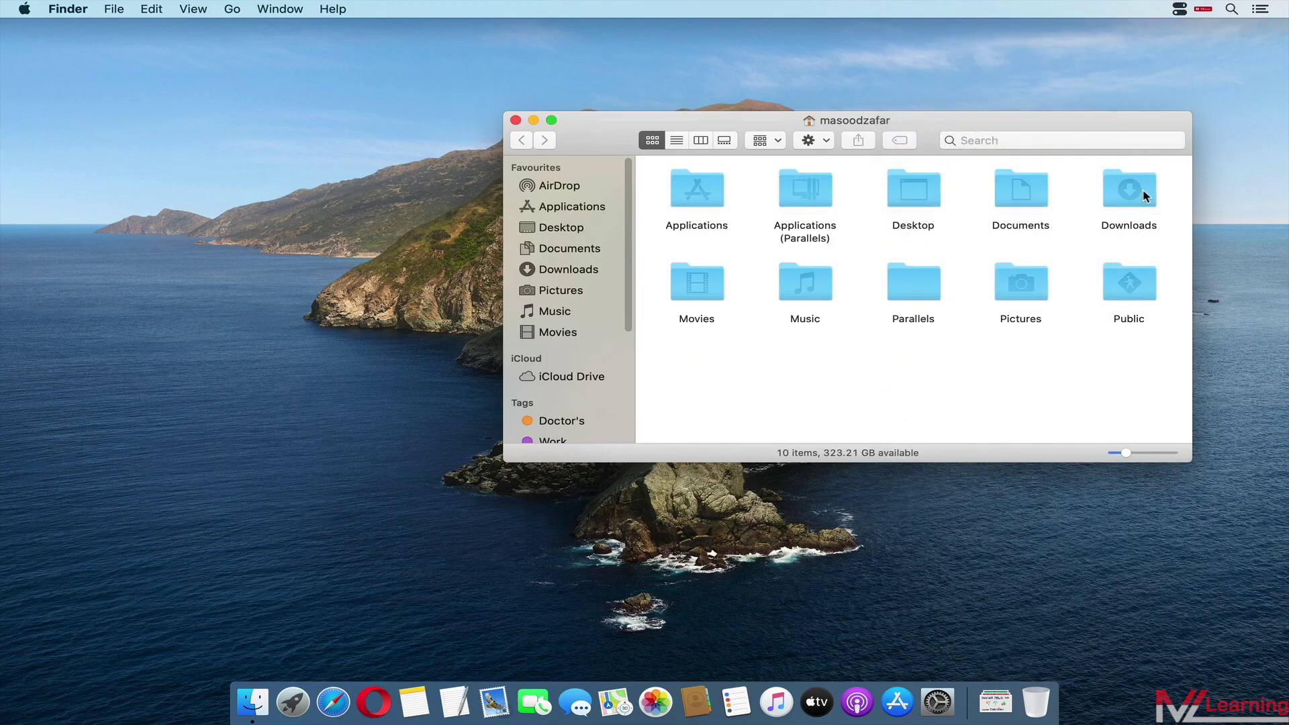
click(515, 120)
Lock and unlock the keyboard, and enter and exit the screen cleaning mode.
click(1180, 9)
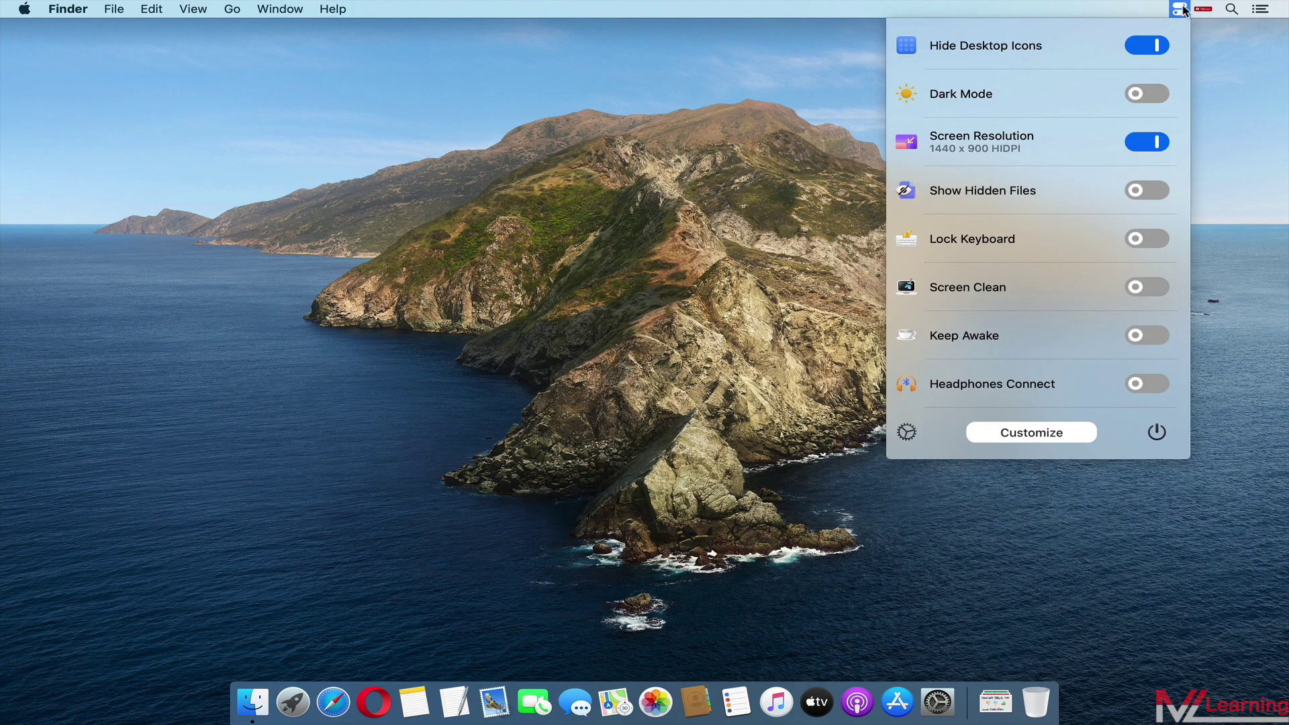
click(1142, 243)
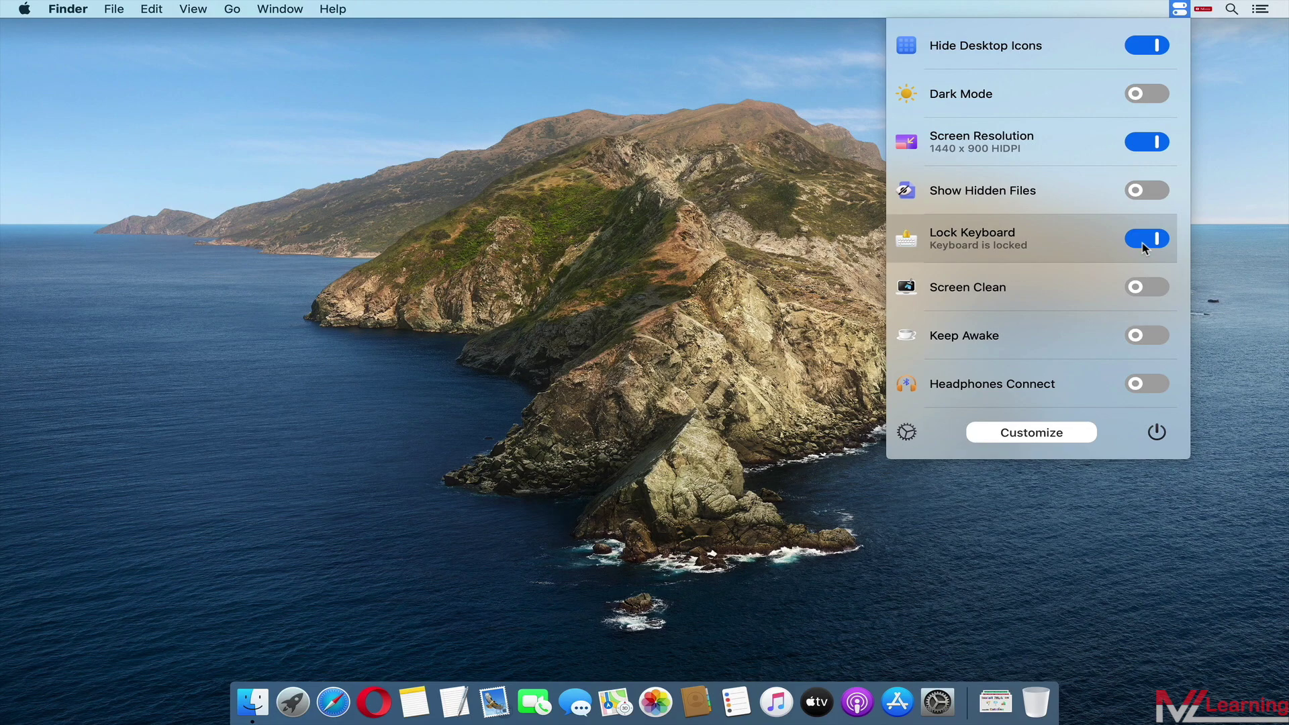
click(1145, 240)
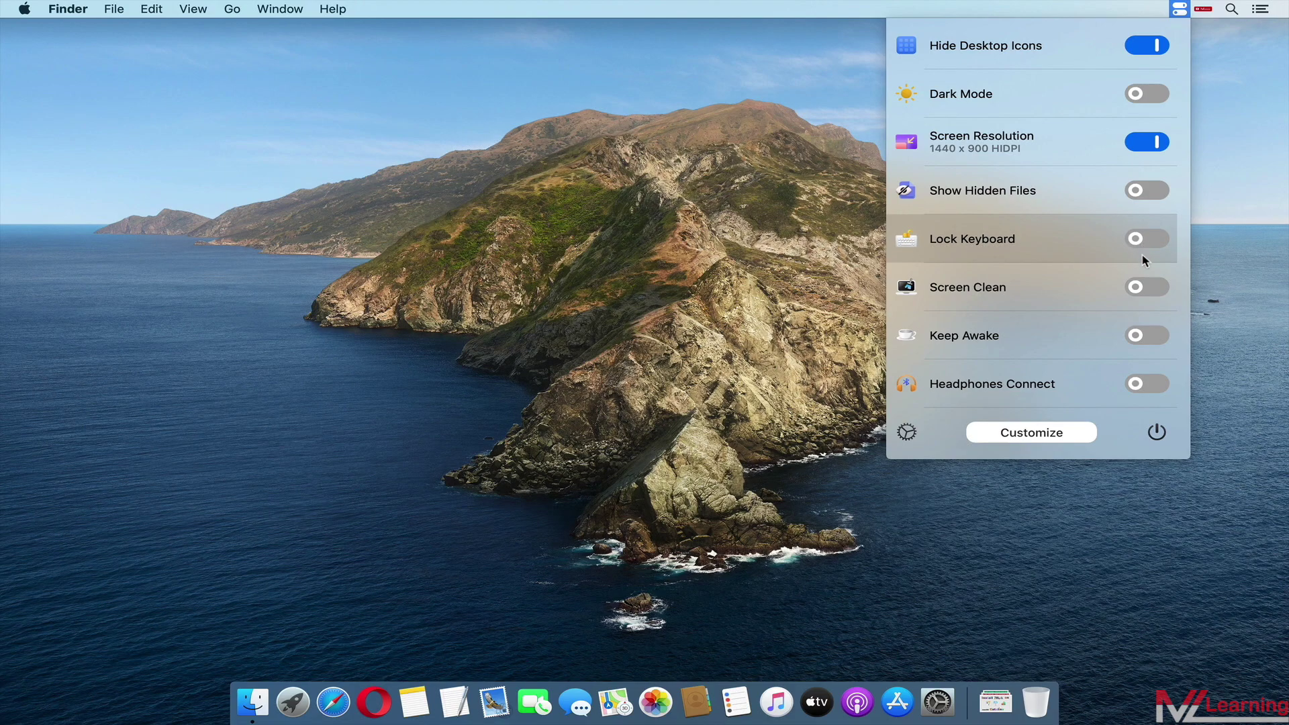
click(1145, 291)
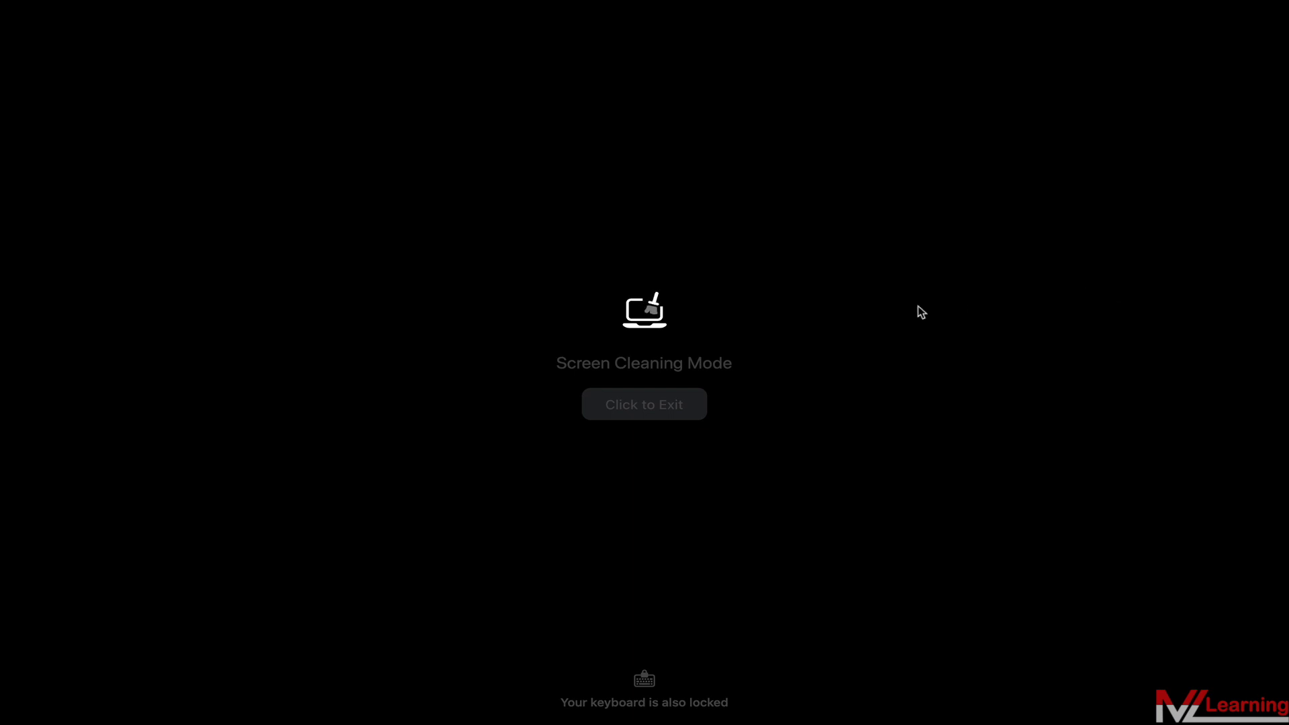
click(666, 402)
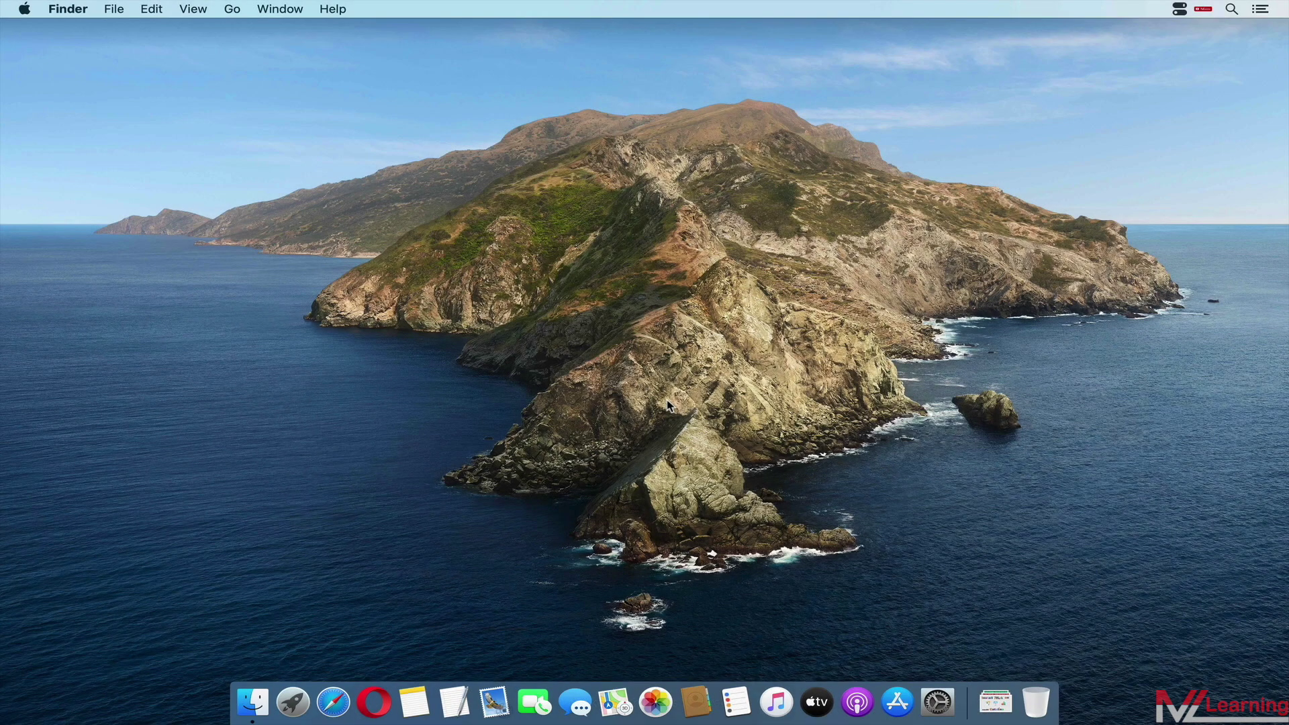
Turn on Keep Awake indefinitely and view its other duration options.
click(1179, 9)
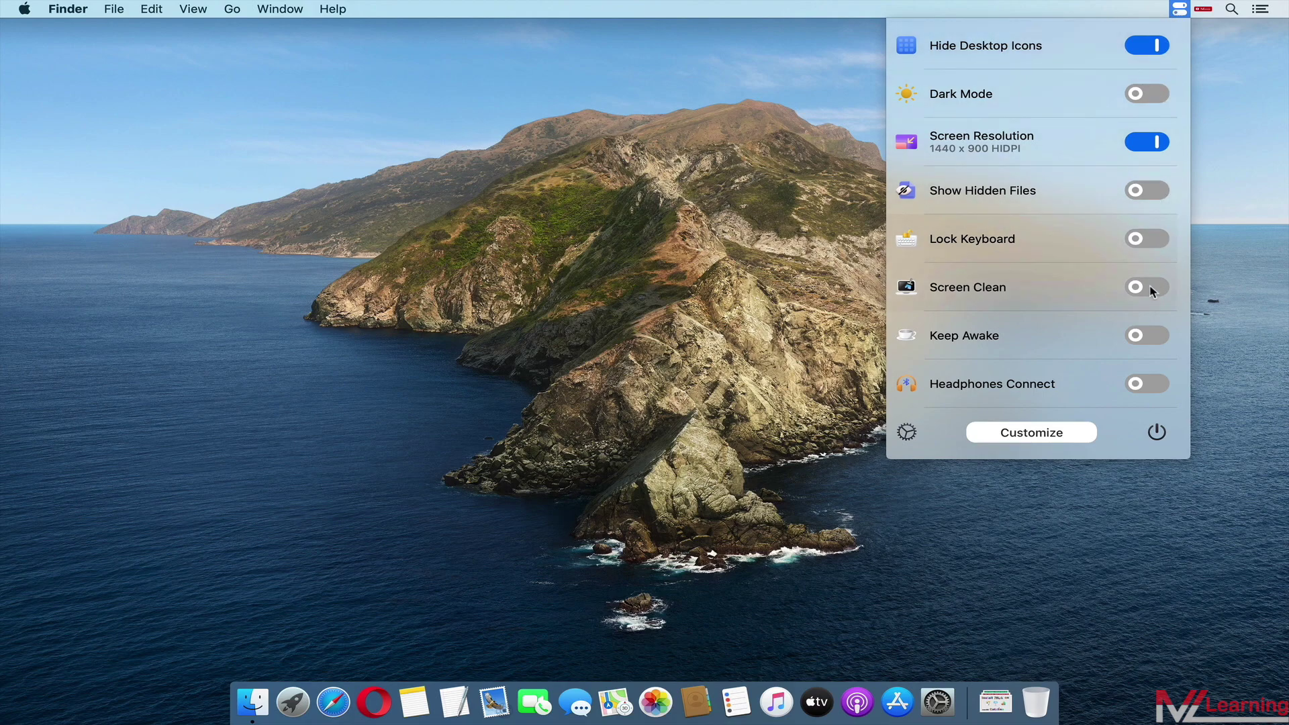
click(1138, 339)
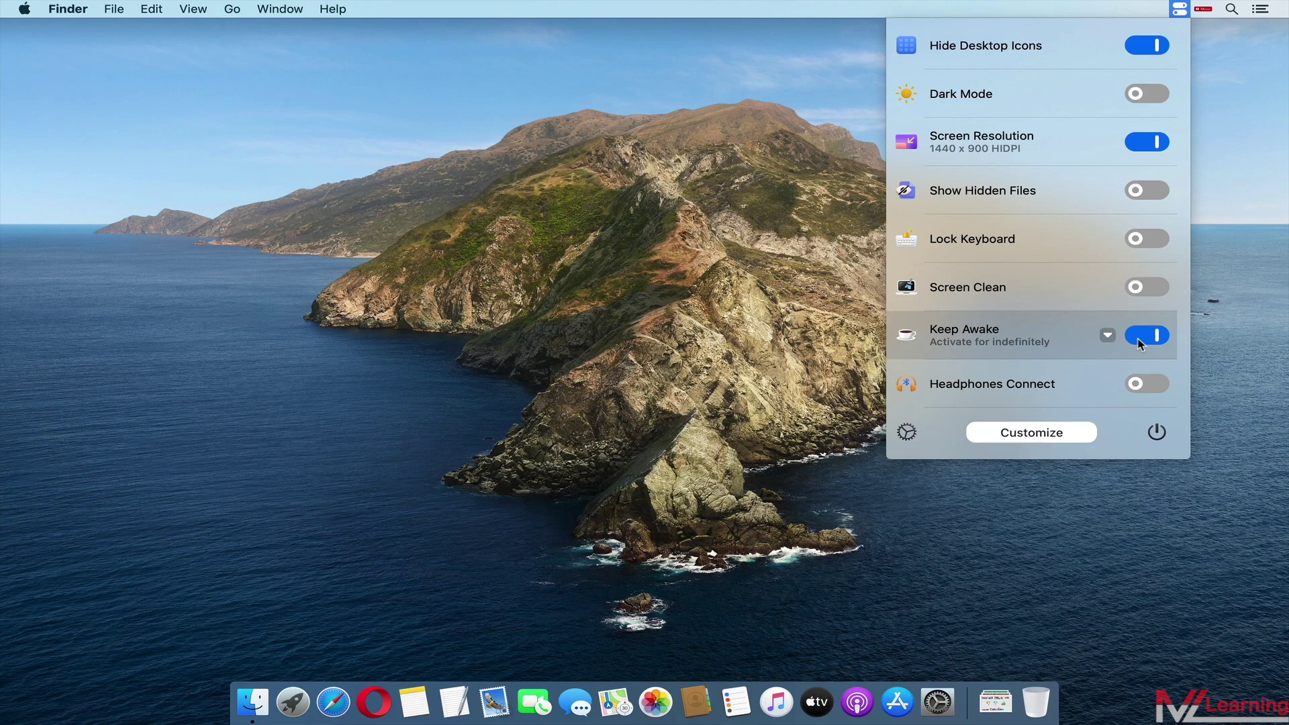
click(1108, 336)
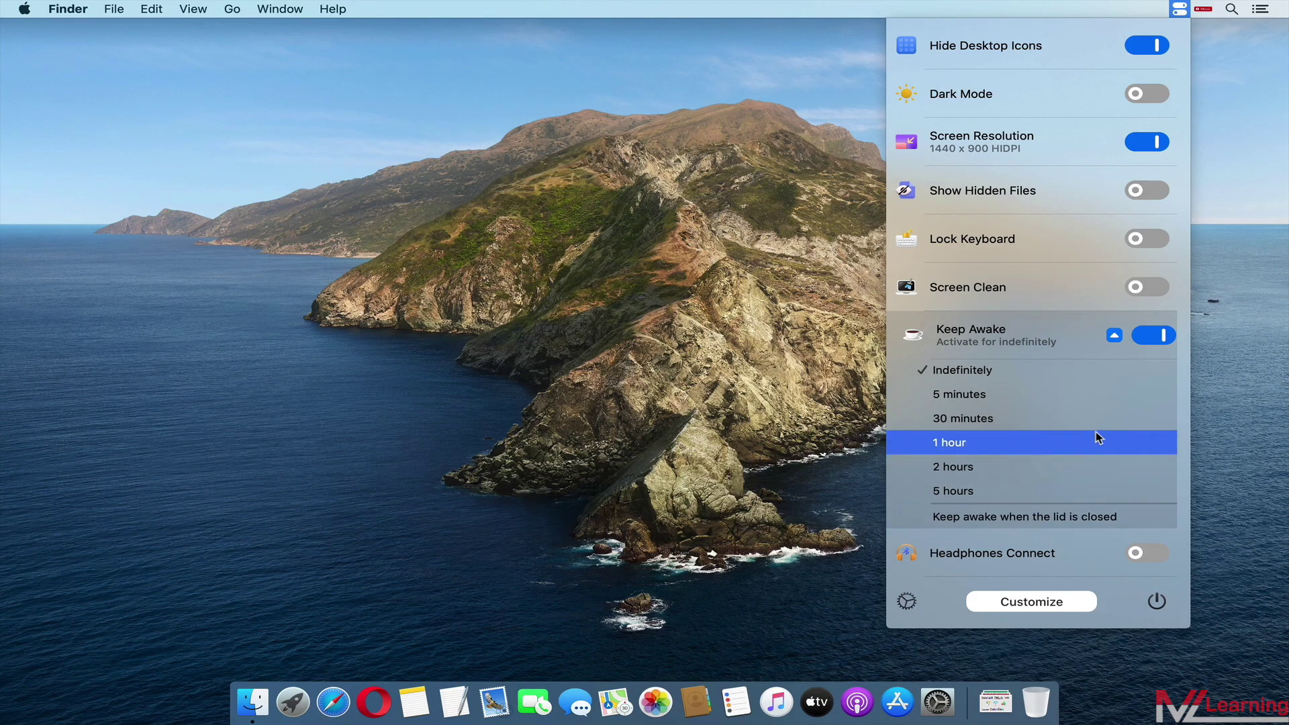
click(1115, 337)
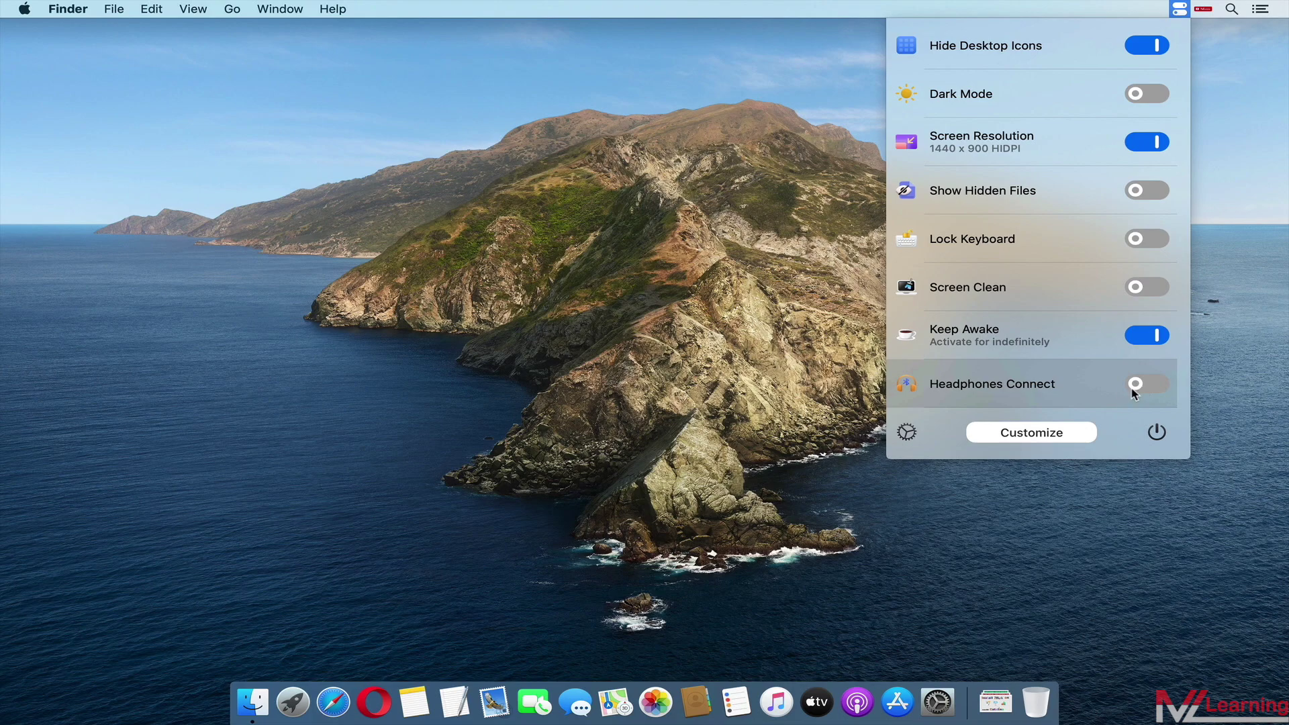
Add the True Tone switch to the dashboard and place it directly below Hide Desktop Icons.
click(1044, 434)
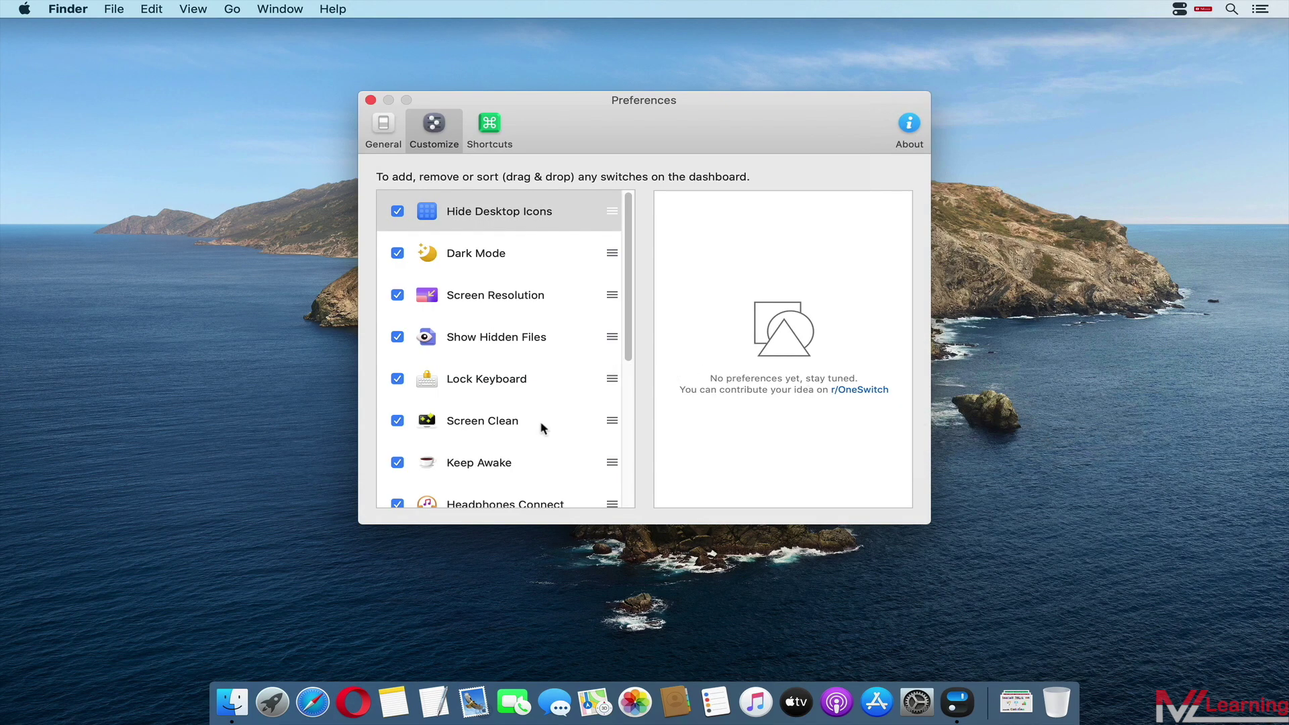
scroll(543, 428, down, 8)
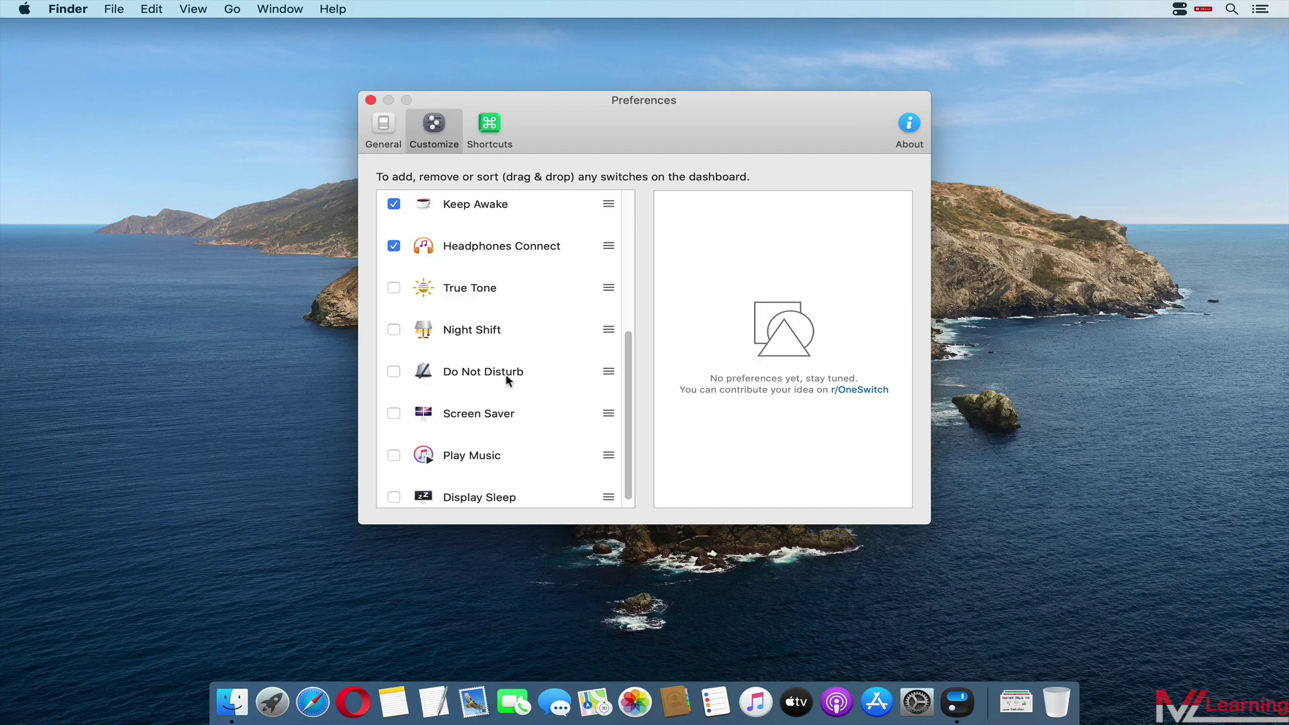
click(395, 289)
click(395, 247)
drag(454, 289, 463, 244)
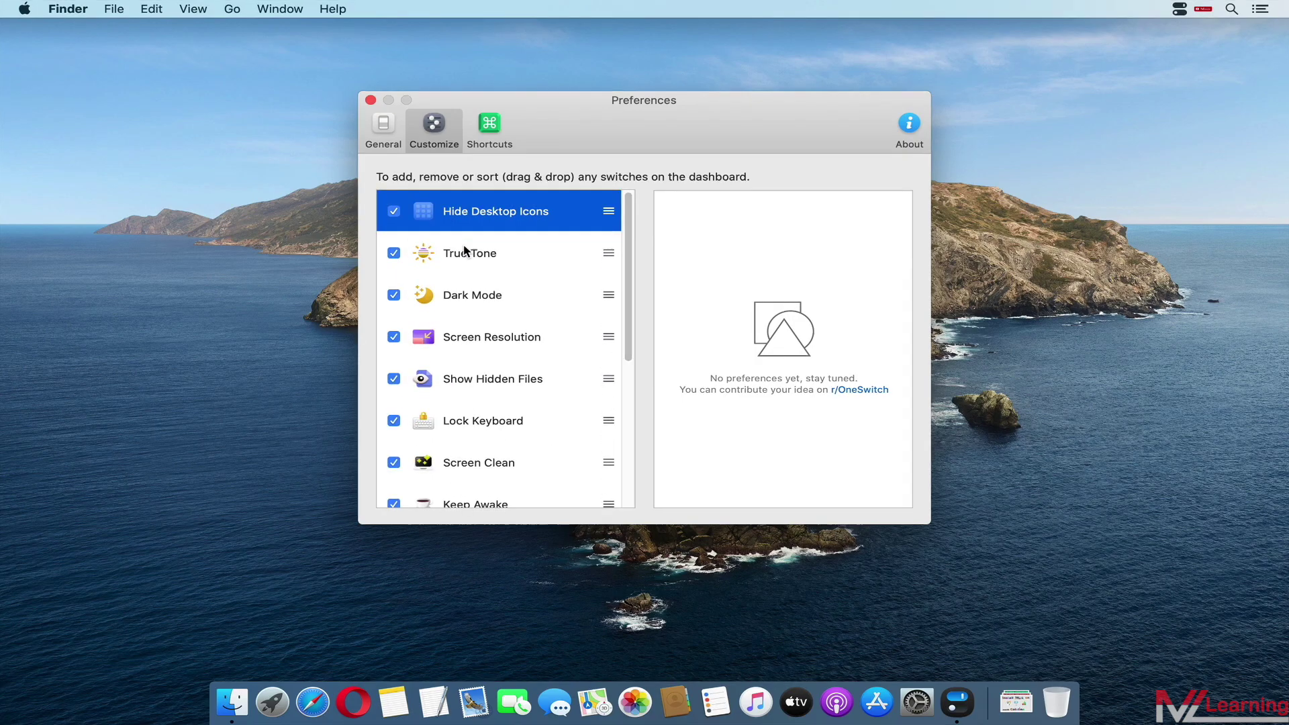
Search the App Store for "one switch".
text(one sw)
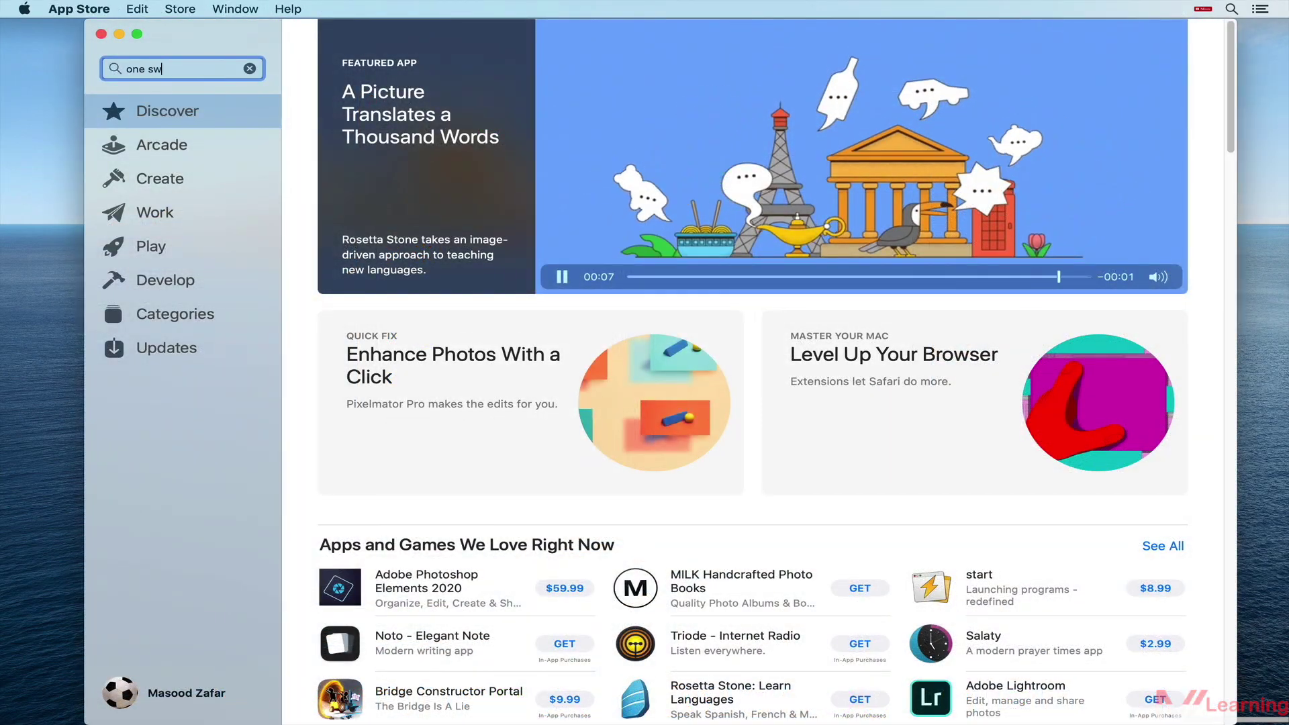
text(itch)
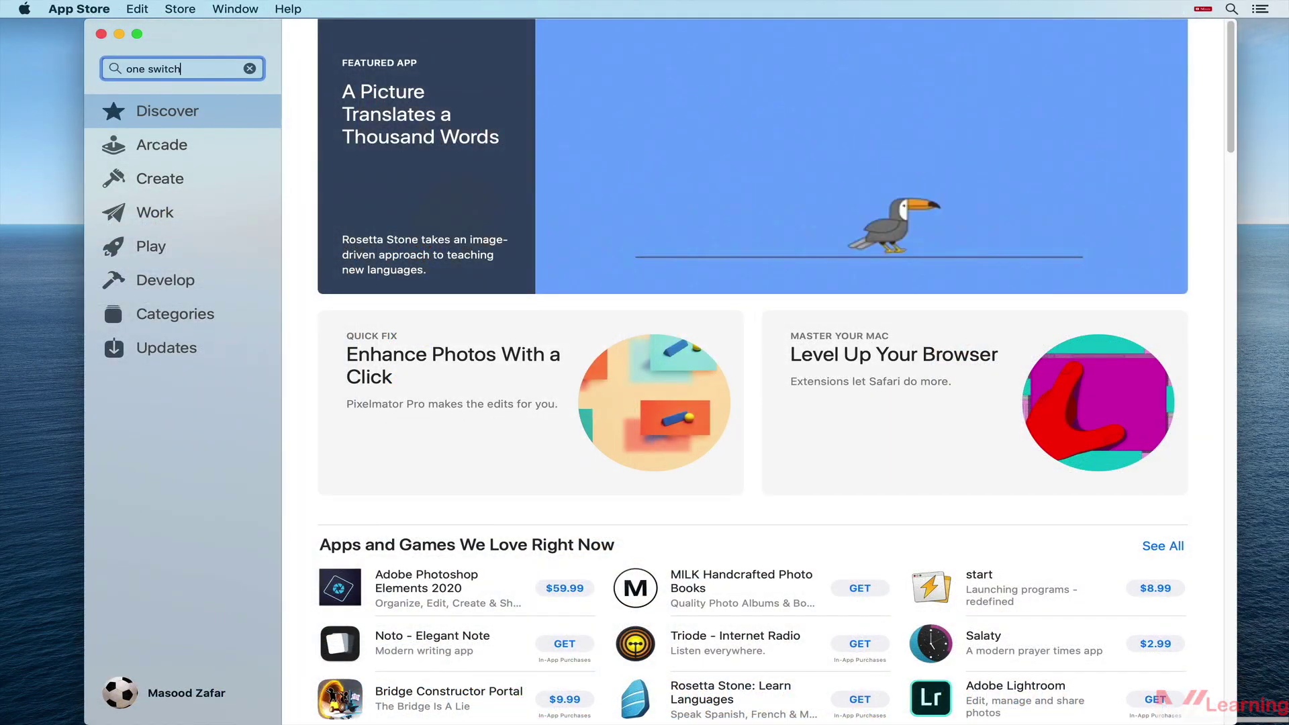
key(Return)
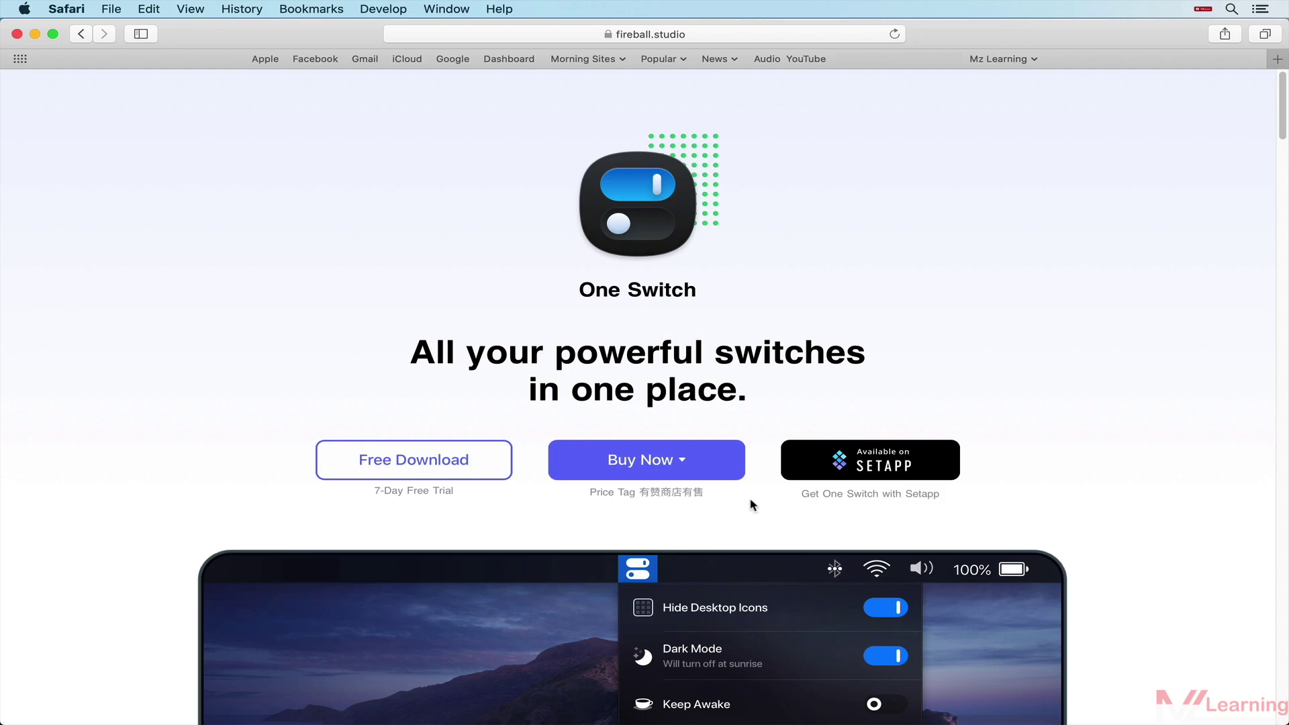
View the One Switch purchase options on the fireball.studio page in Safari, and choose the 7-day free trial download.
click(692, 470)
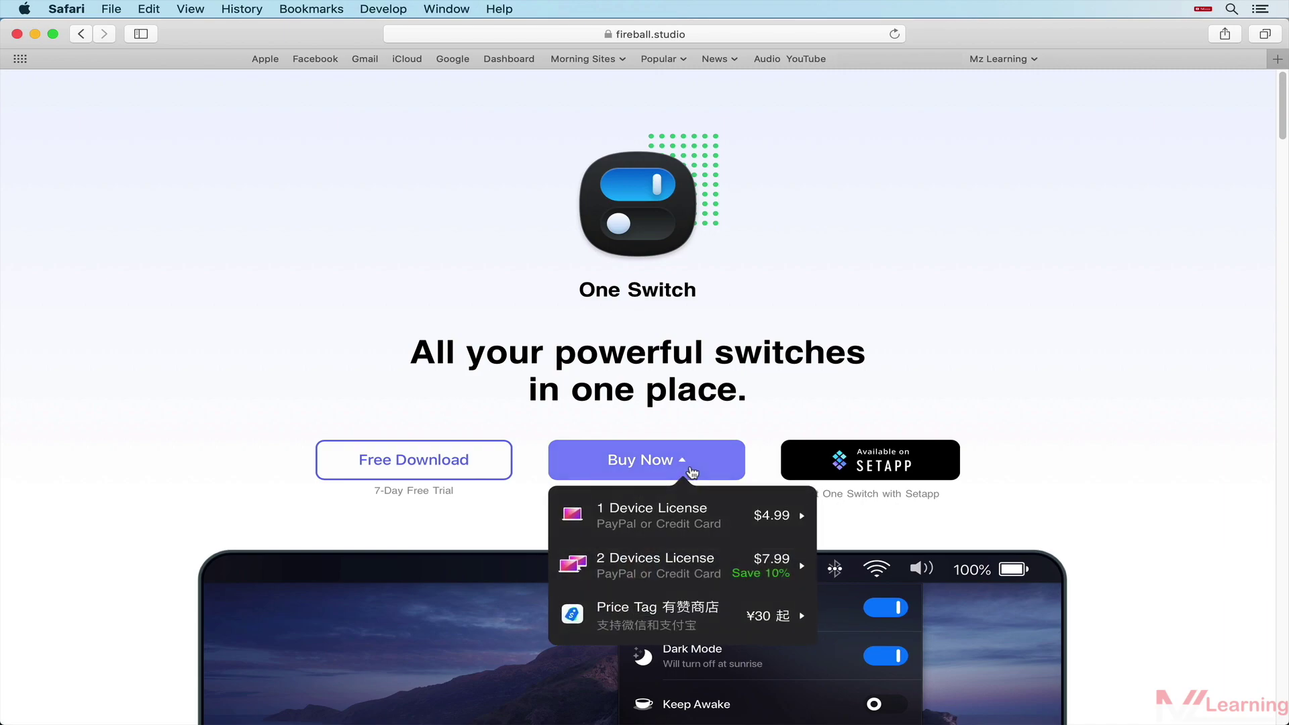
click(456, 477)
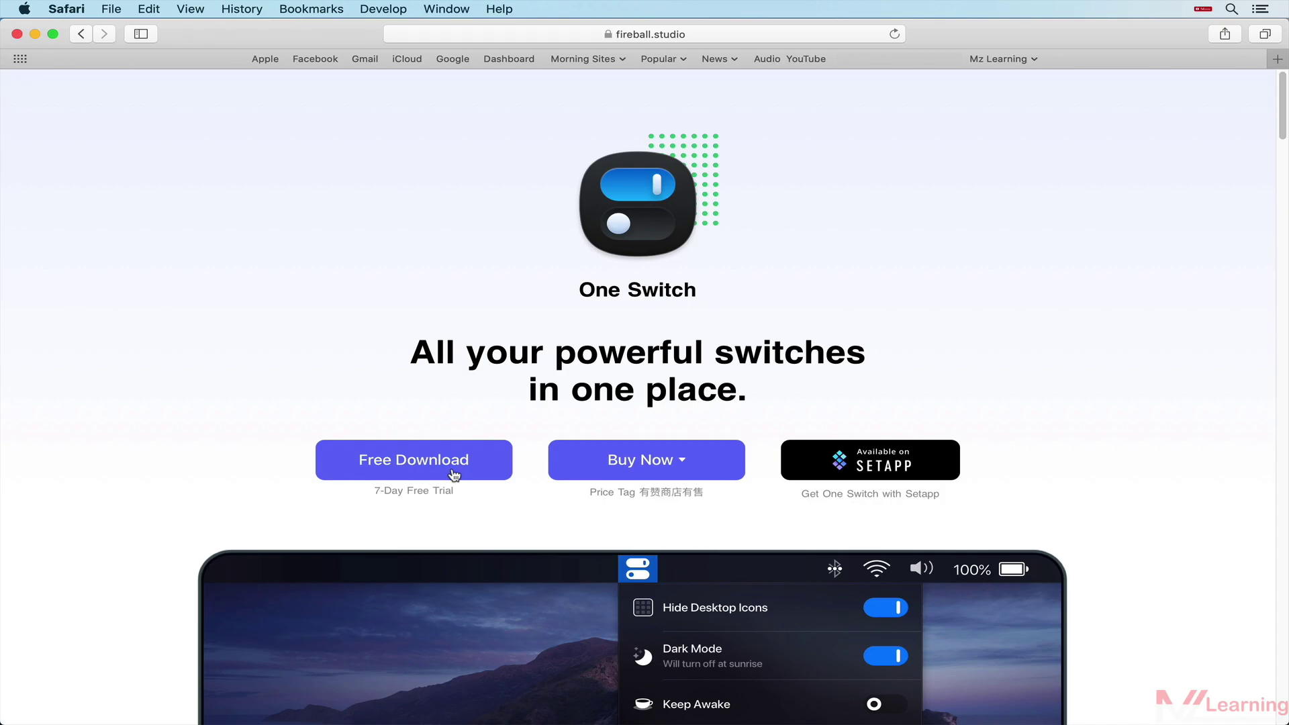